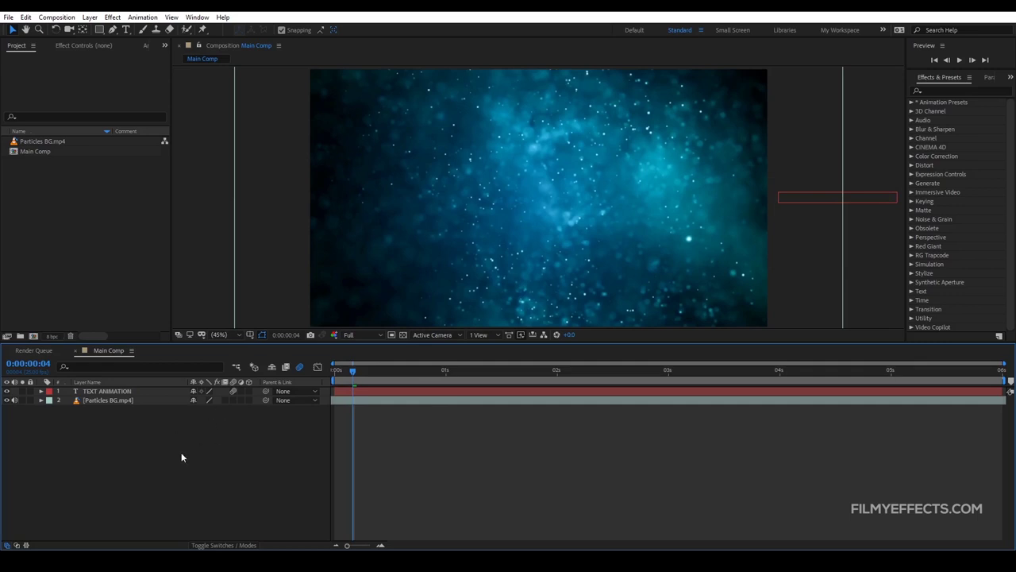
- Move the current time indicator back to Main Comp's first frames, showing only the particle background
{"action": "mouse_move", "coordinate": [352, 370]}
{"action": "left_mouse_down"}
{"action": "mouse_move", "coordinate": [336, 371]}
{"action": "mouse_move", "coordinate": [345, 381]}
{"action": "mouse_move", "coordinate": [335, 371]}
{"action": "left_mouse_up"}
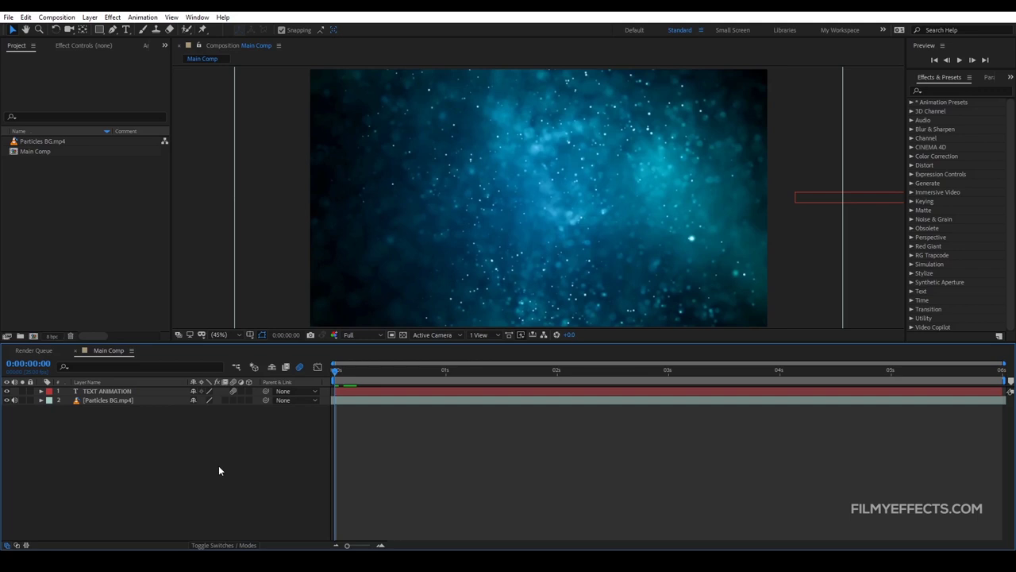
{"action": "key", "text": "semicolon"}
{"action": "left_click", "coordinate": [361, 372]}
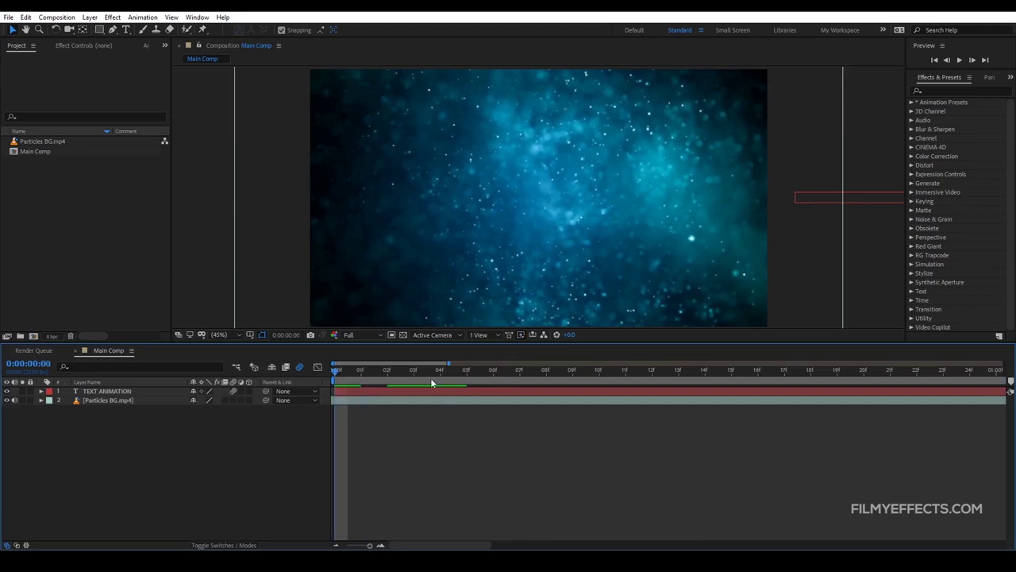
{"action": "left_click", "coordinate": [599, 371]}
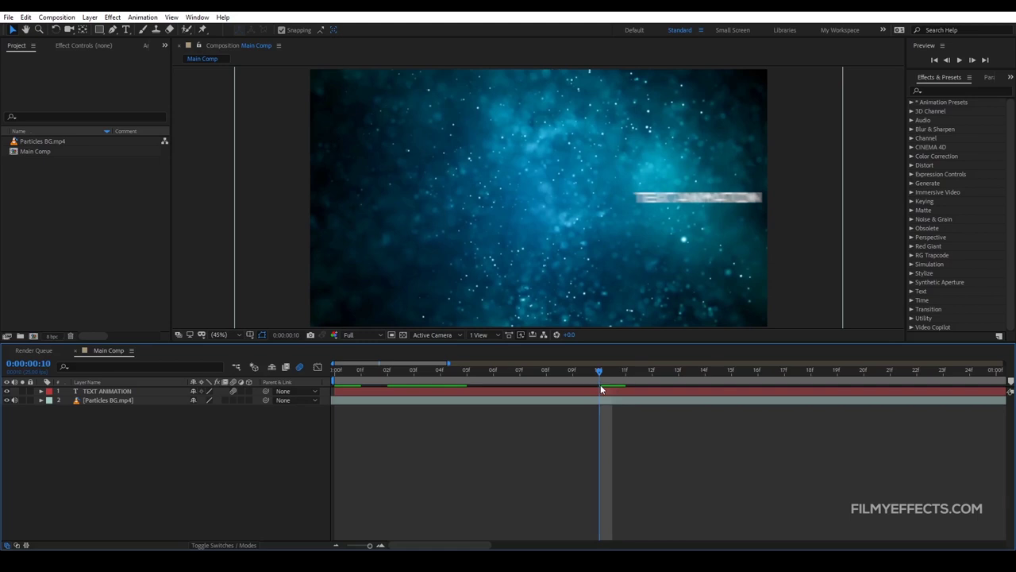
{"action": "key", "text": "minus"}
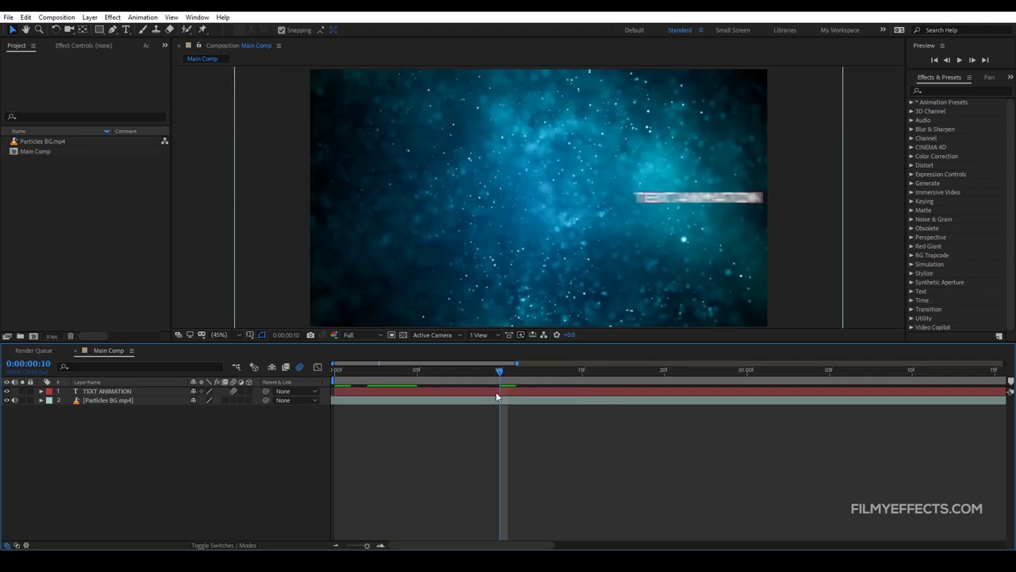
{"action": "key", "text": "minus"}
{"action": "key", "text": "minus"}
{"action": "key", "text": "minus"}
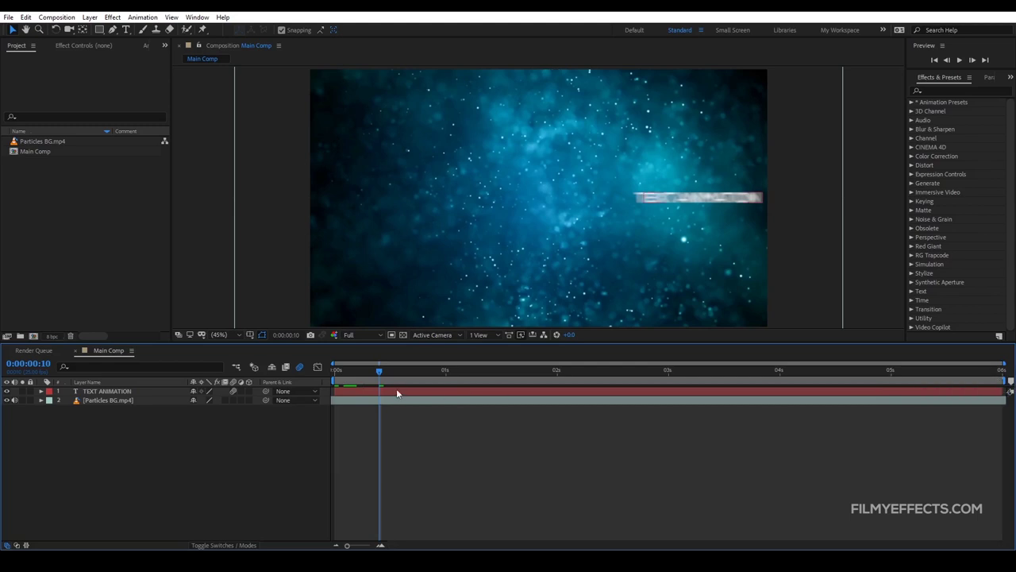
{"action": "key", "text": "equal"}
{"action": "key", "text": "minus"}
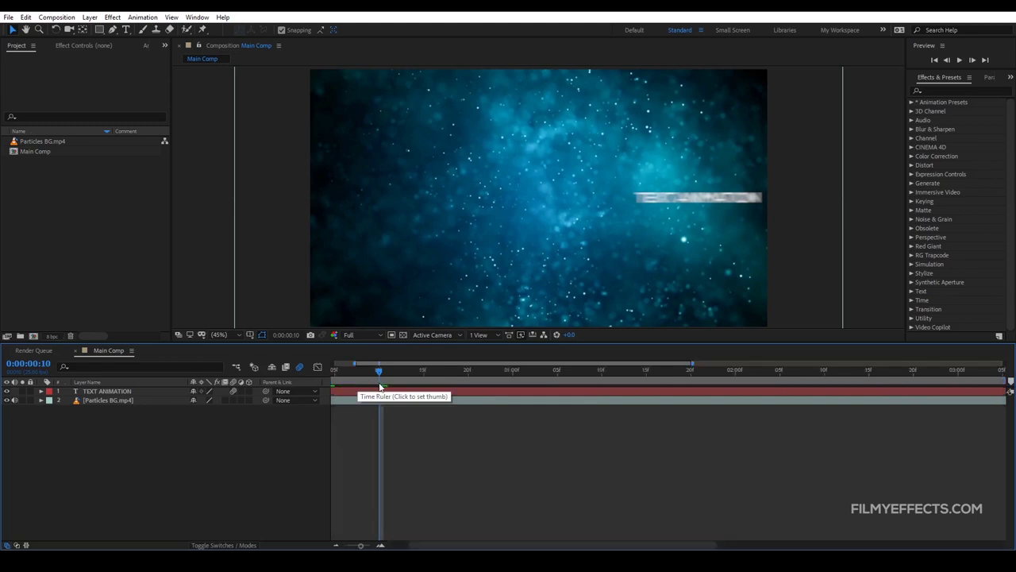
{"action": "left_click", "coordinate": [332, 368]}
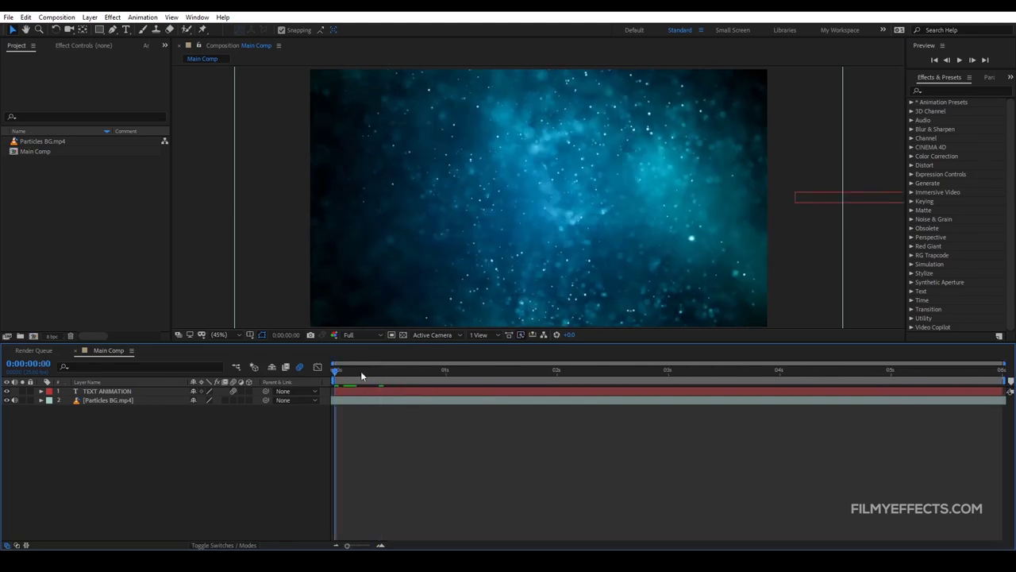
- Scrub through the opening and settle near 0:00:02:08 with TEXT ANIMATION fully formed
{"action": "left_click_drag", "start_coordinate": [337, 370], "coordinate": [580, 377]}
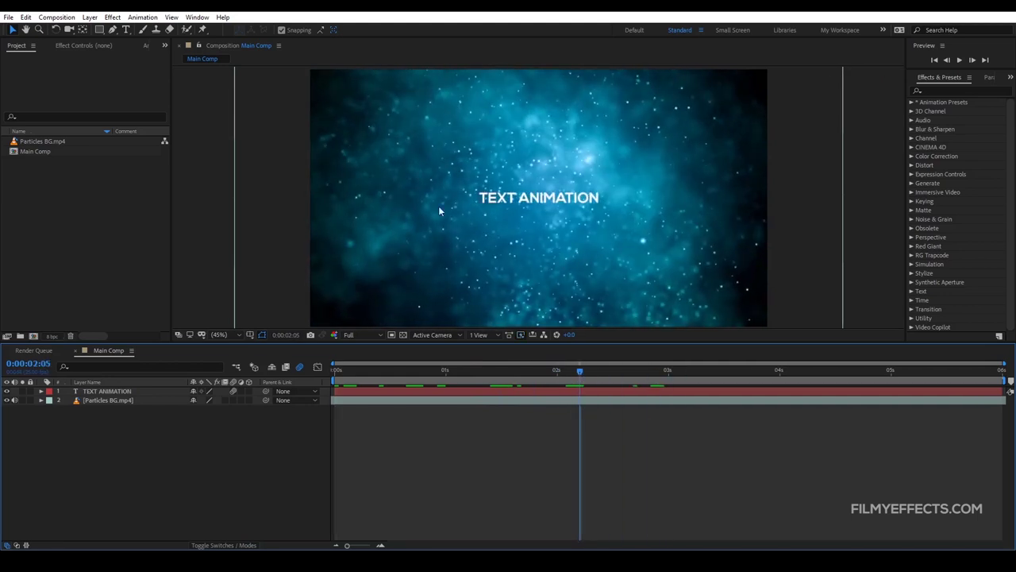
{"action": "left_click_drag", "start_coordinate": [576, 378], "coordinate": [571, 373]}
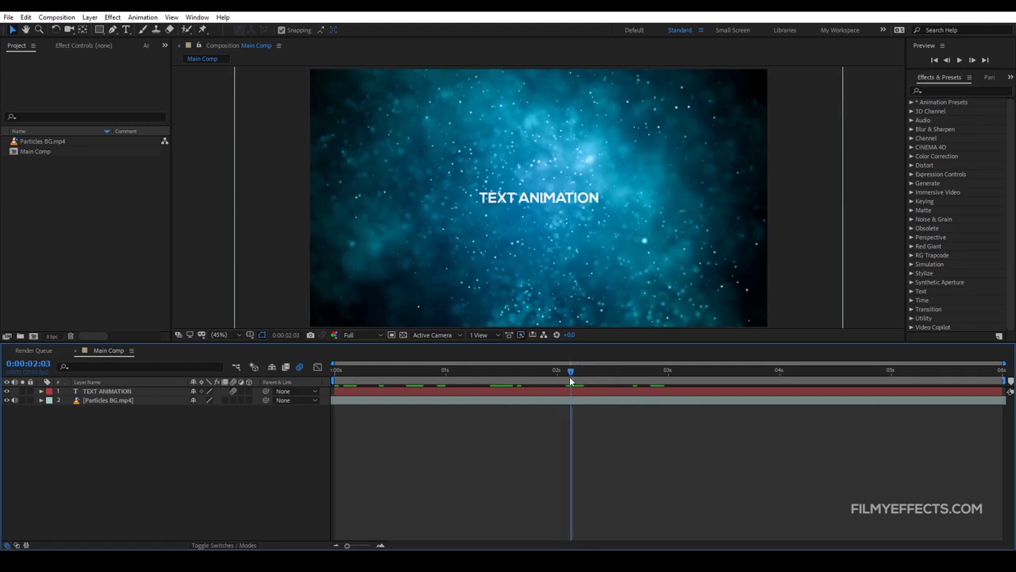
{"action": "left_click_drag", "start_coordinate": [566, 372], "coordinate": [589, 393]}
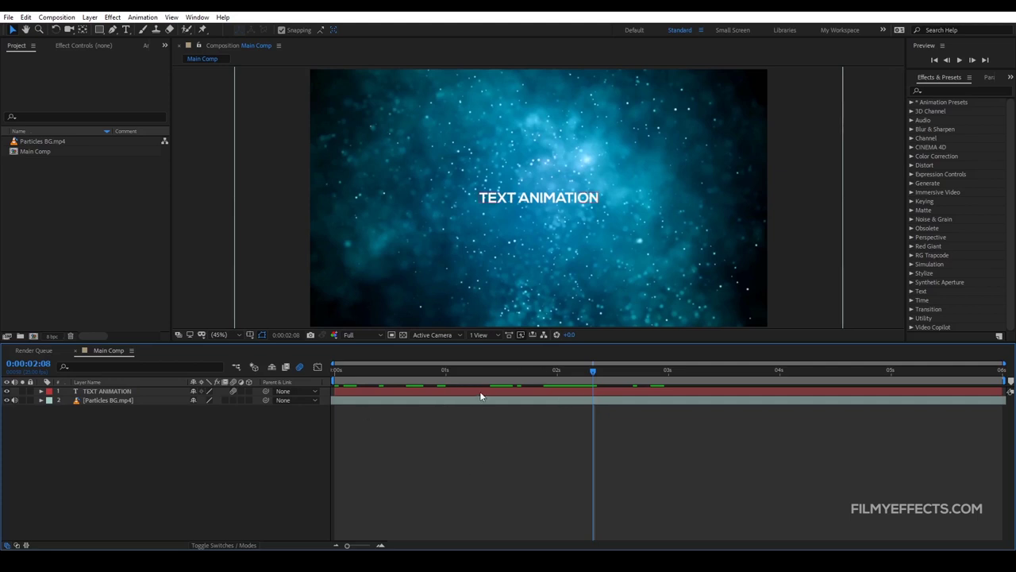
- Scrub to about 0:00:02:15 and back to 0:00:01:20, then return to the comp's start
{"action": "left_click_drag", "start_coordinate": [596, 371], "coordinate": [622, 378]}
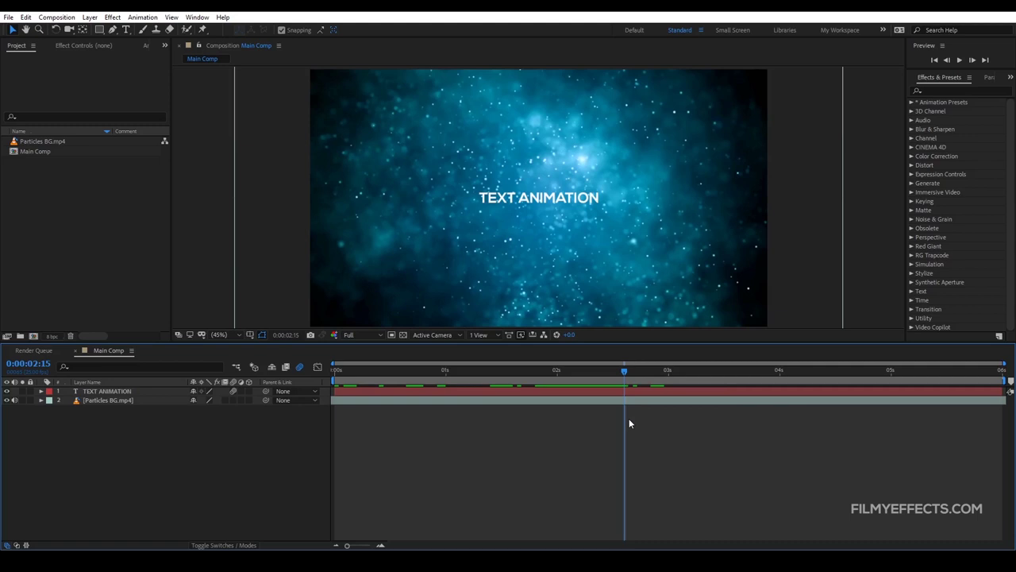
{"action": "left_click_drag", "start_coordinate": [627, 375], "coordinate": [526, 376]}
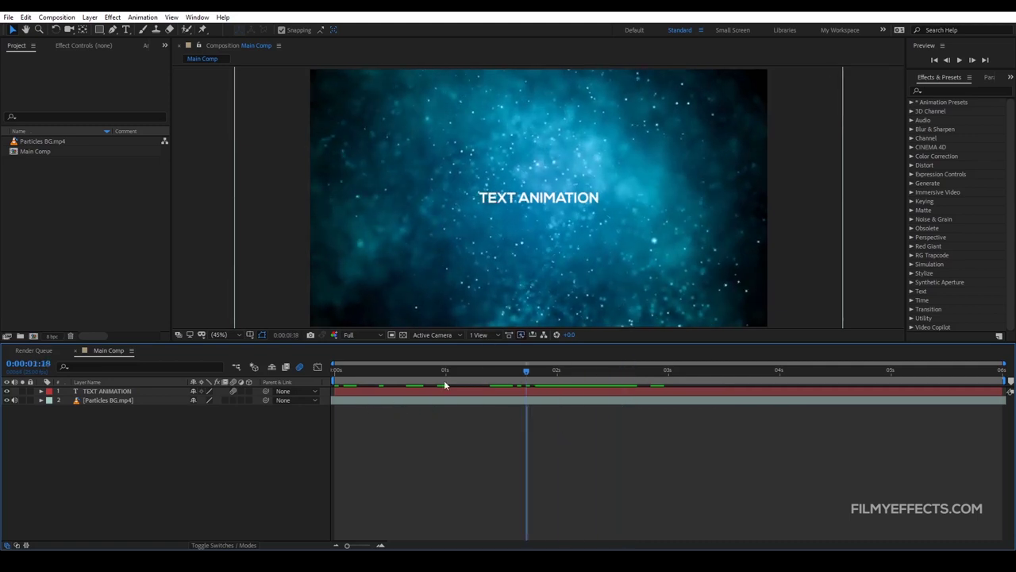
{"action": "key", "text": "Home"}
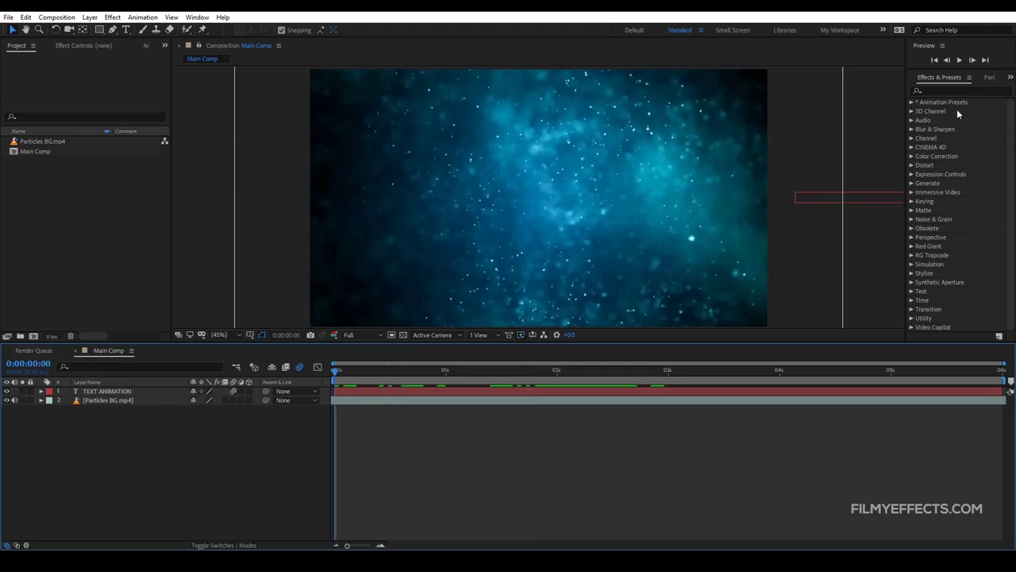
- Preview the comp from the beginning, stop it, and check the title at 0:00:02:12
{"action": "left_click", "coordinate": [959, 61]}
{"action": "key", "text": "space"}
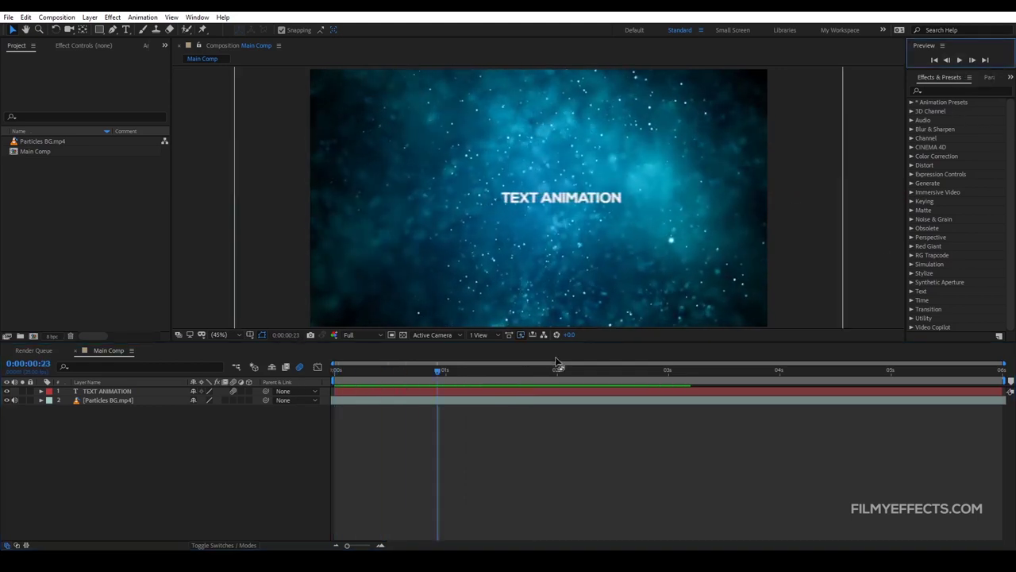
{"action": "mouse_move", "coordinate": [432, 370]}
{"action": "left_mouse_down"}
{"action": "mouse_move", "coordinate": [464, 378]}
{"action": "mouse_move", "coordinate": [442, 380]}
{"action": "left_mouse_up"}
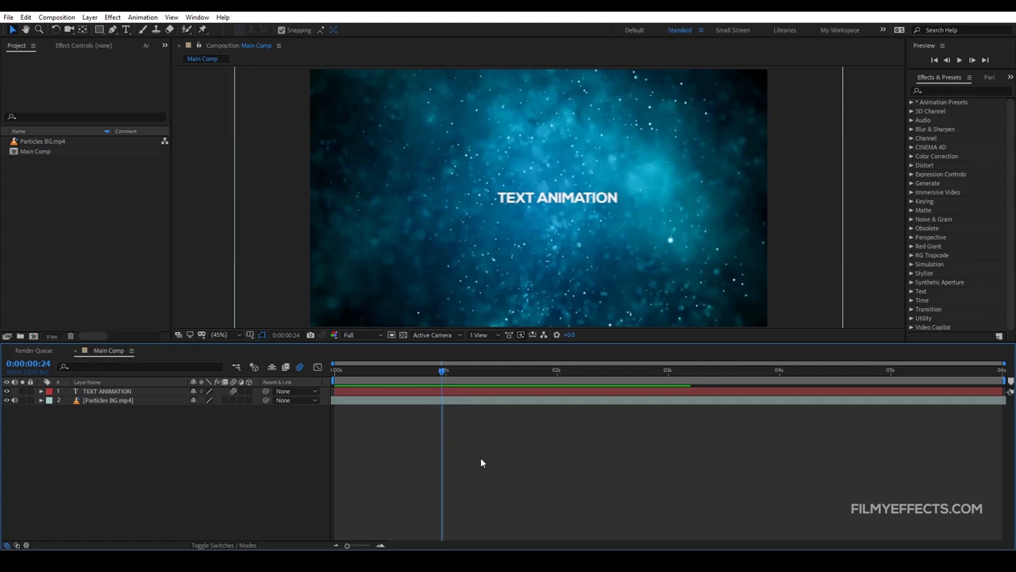
{"action": "left_click", "coordinate": [610, 372]}
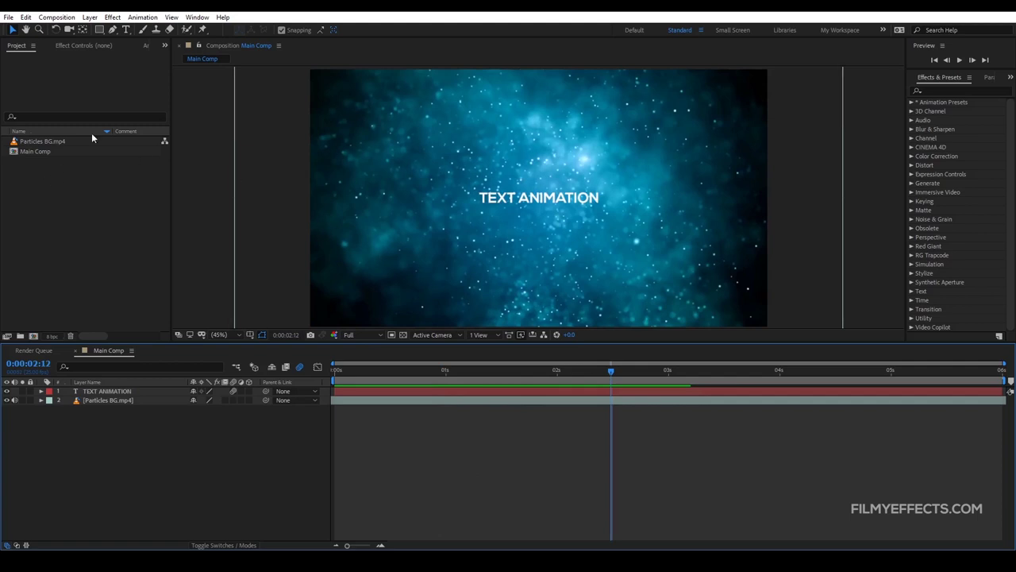
- Open the Media & Disk Cache preferences via Edit > Preferences
{"action": "left_click", "coordinate": [25, 17]}
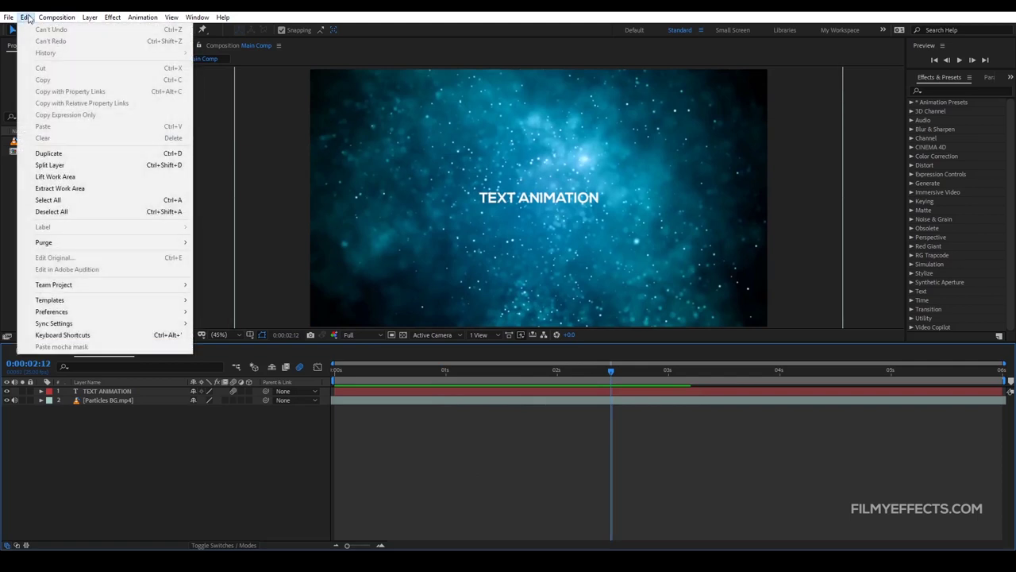
{"action": "mouse_move", "coordinate": [48, 313]}
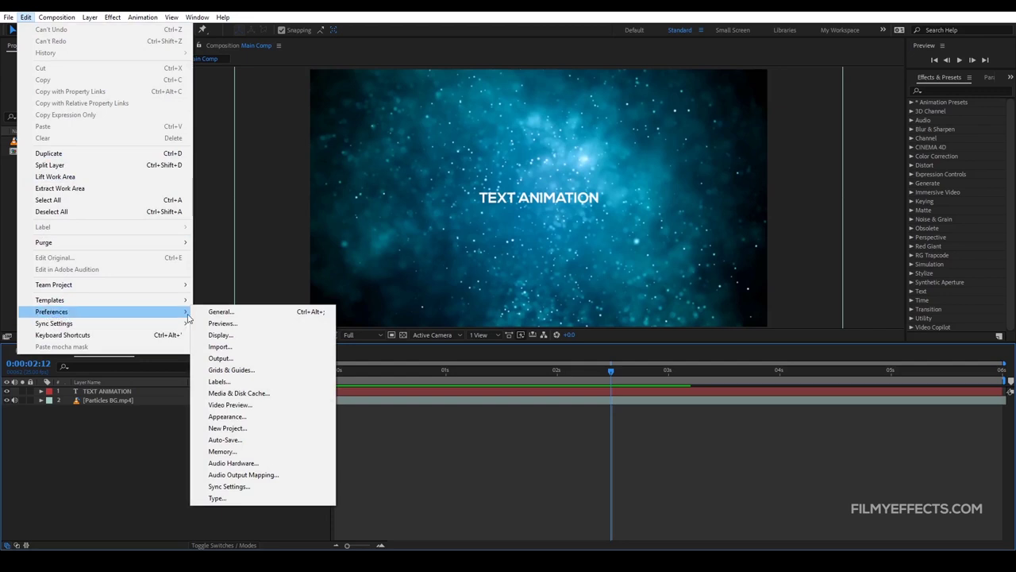
{"action": "left_click", "coordinate": [219, 395]}
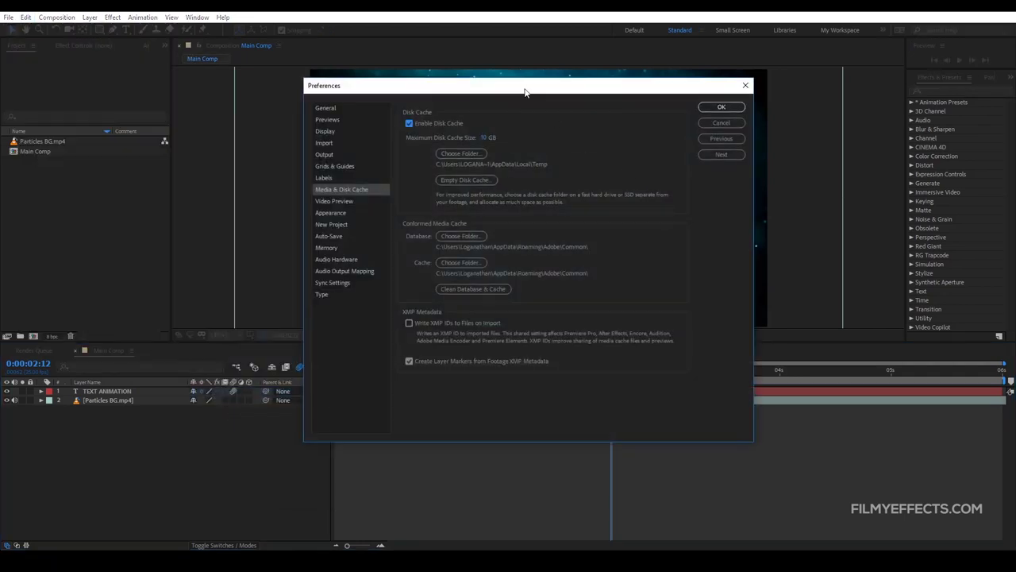
- Reposition the Preferences window and edit the 10 GB Maximum Disk Cache Size field
{"action": "left_click_drag", "start_coordinate": [524, 91], "coordinate": [560, 114]}
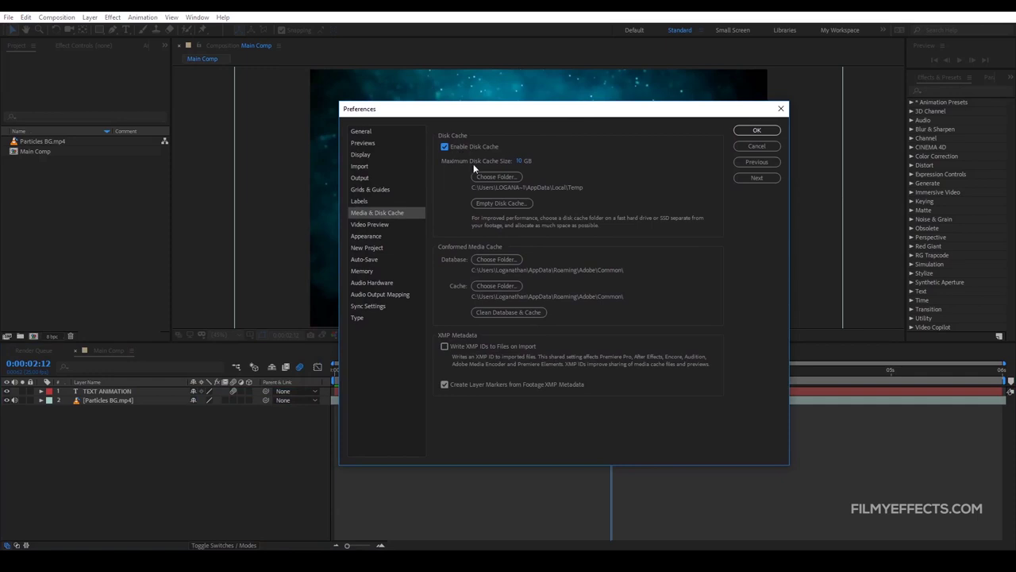
{"action": "left_click", "coordinate": [521, 161]}
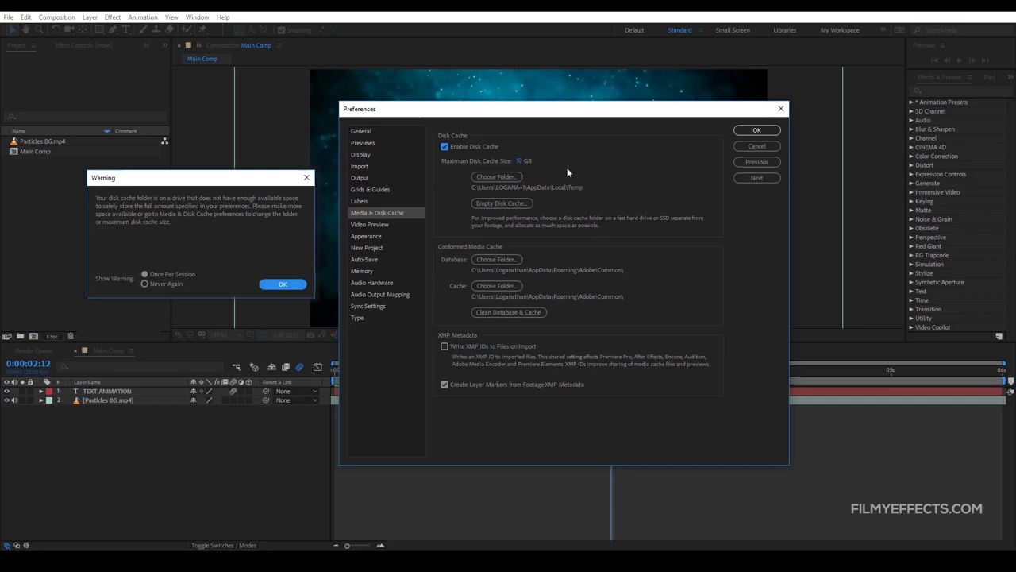
- Dismiss the low disk-space warning for the 10 GB cache
{"action": "key", "text": "Return"}
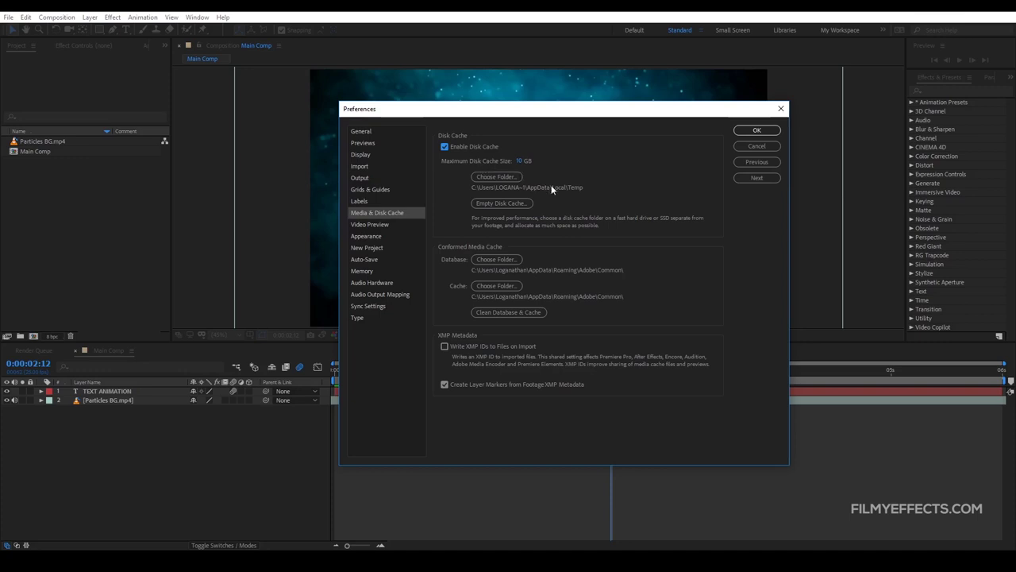
{"action": "left_click", "coordinate": [483, 175]}
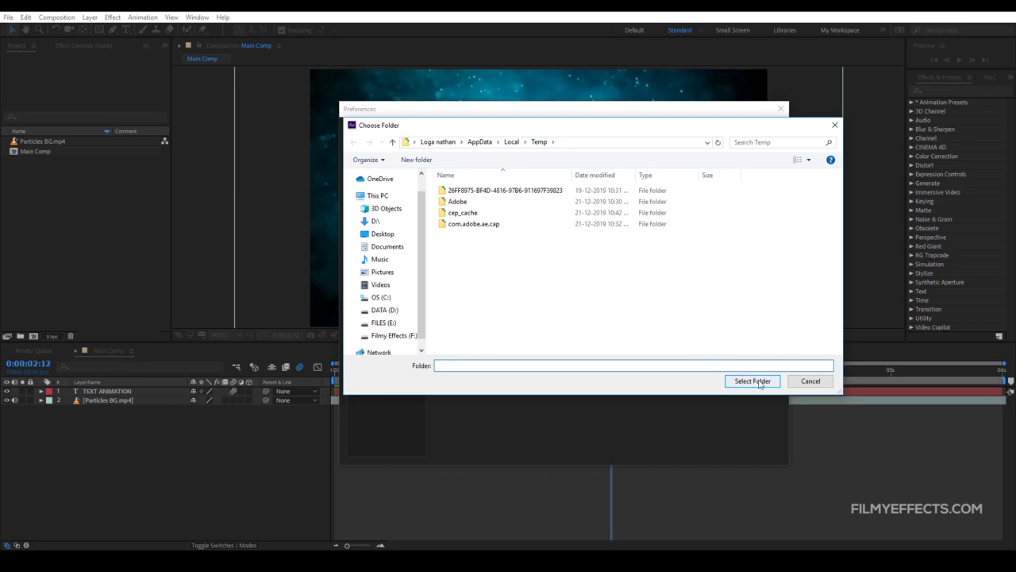
{"action": "left_click", "coordinate": [809, 382]}
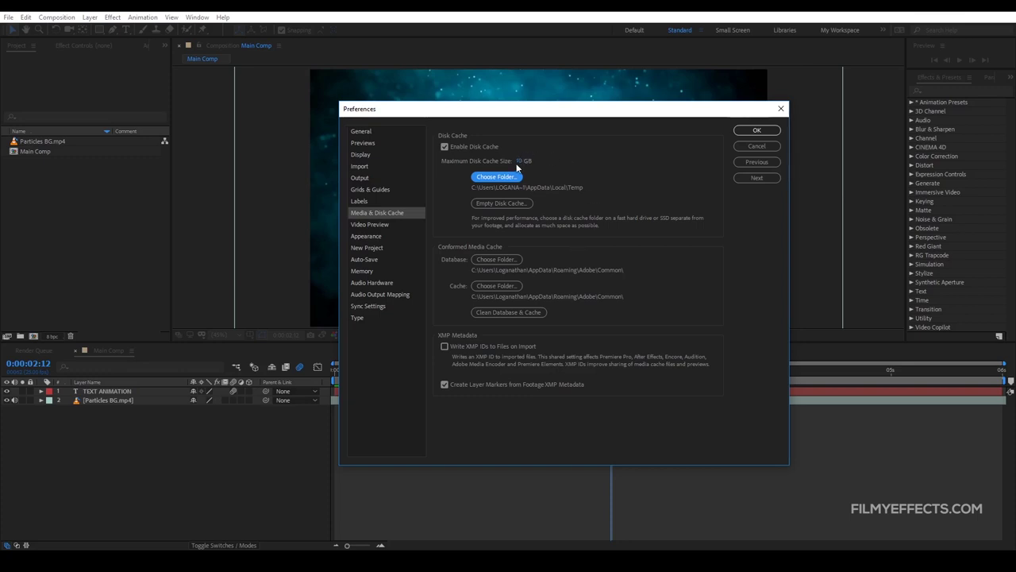
{"action": "left_click_drag", "start_coordinate": [540, 109], "coordinate": [479, 447]}
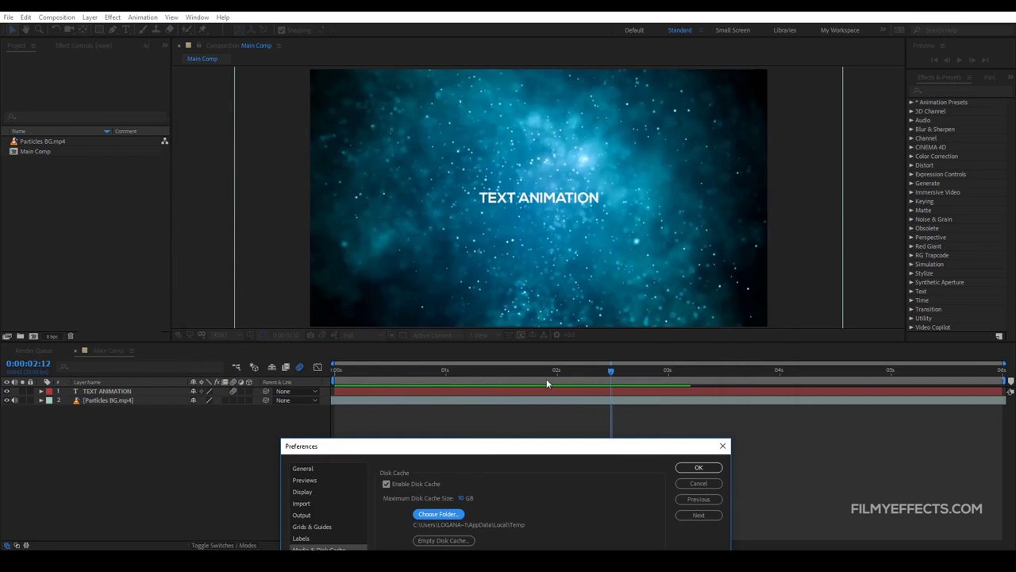
{"action": "left_click_drag", "start_coordinate": [540, 448], "coordinate": [554, 116]}
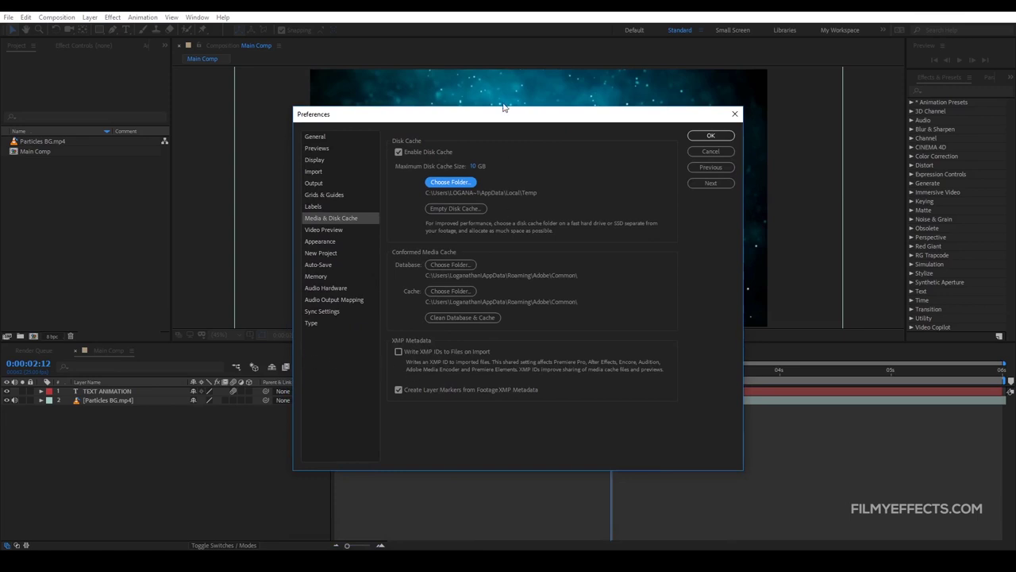
{"action": "left_click_drag", "start_coordinate": [461, 120], "coordinate": [300, 68]}
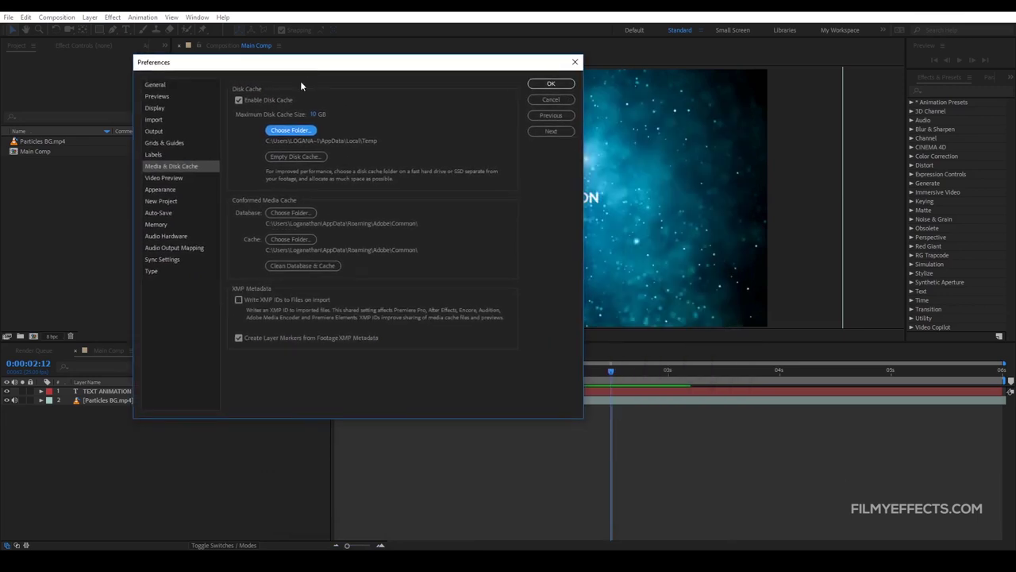
{"action": "left_click_drag", "start_coordinate": [449, 64], "coordinate": [673, 162]}
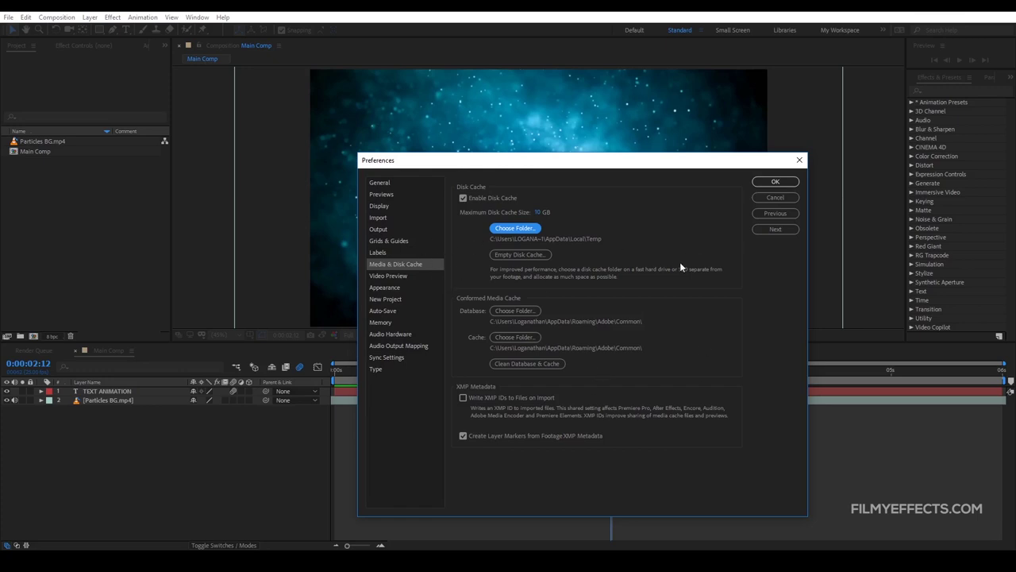
- Empty the 137 MB disk cache, confirm the deletion, and close Preferences with OK
{"action": "left_click", "coordinate": [520, 254]}
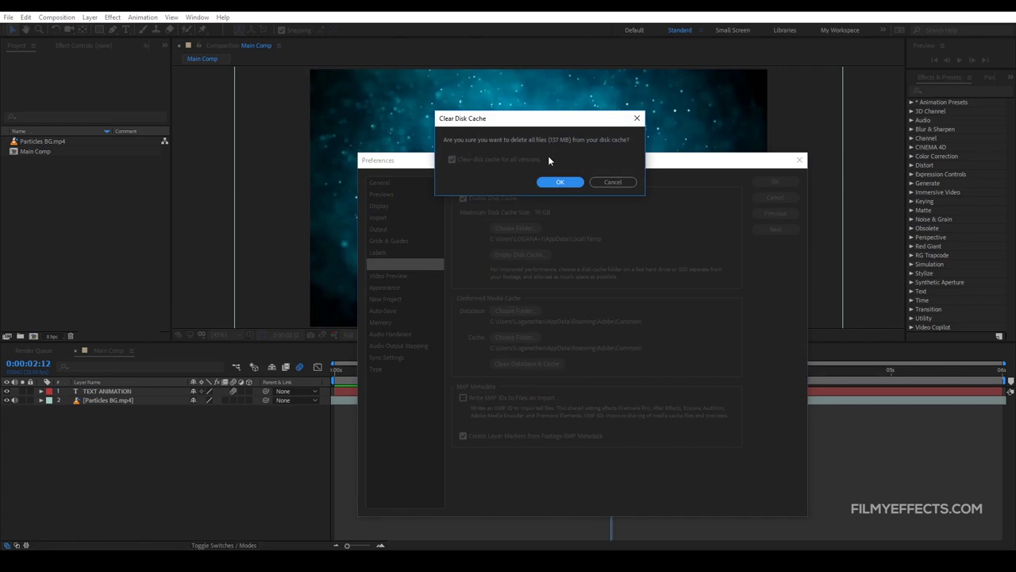
{"action": "left_click", "coordinate": [555, 182]}
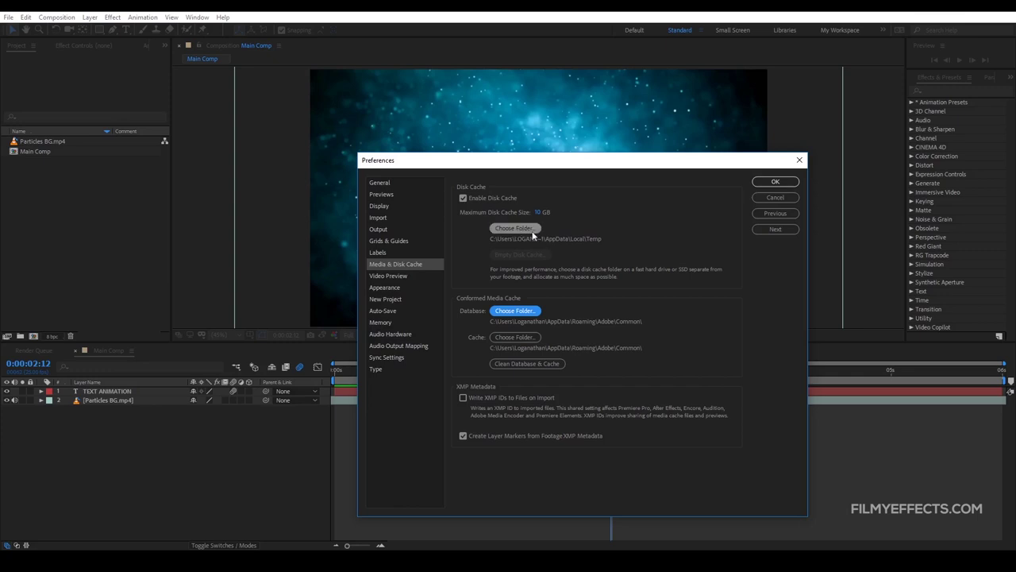
{"action": "left_click", "coordinate": [775, 182]}
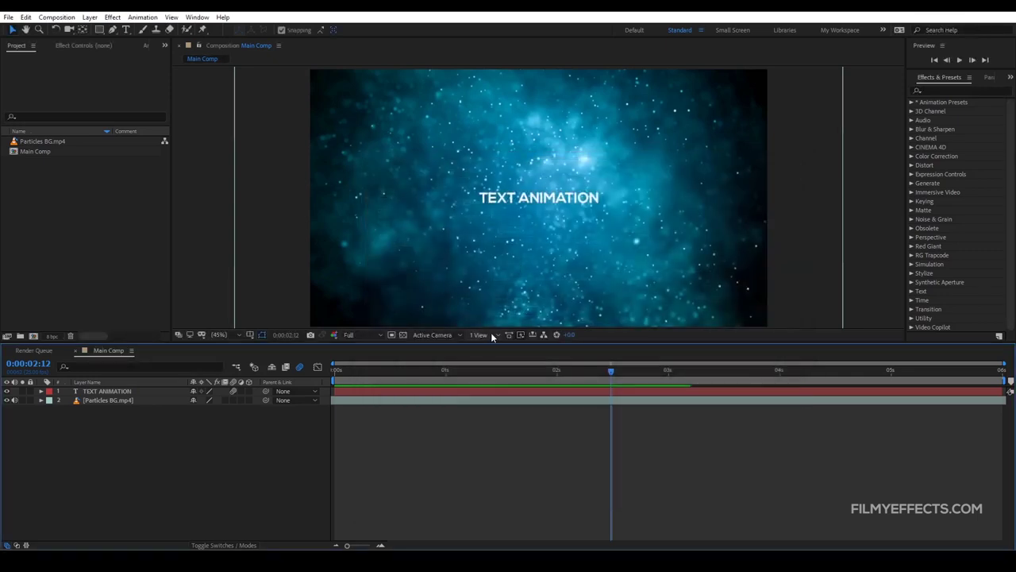
- Open the Character panel and scrub Main Comp back through 0:00:01:08 to 0:00:01:04
{"action": "key", "text": "ctrl+6"}
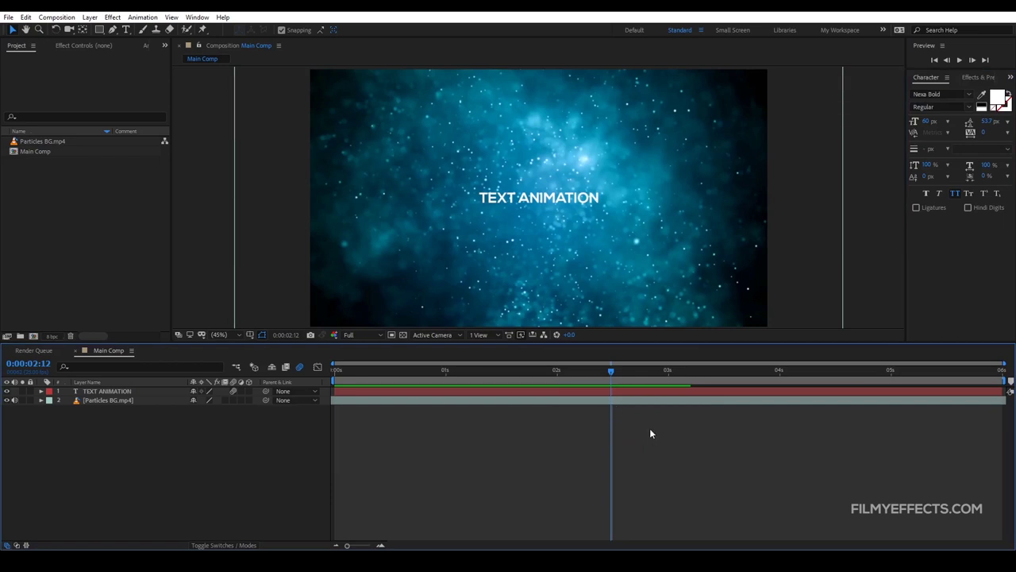
{"action": "left_click_drag", "start_coordinate": [616, 379], "coordinate": [480, 378]}
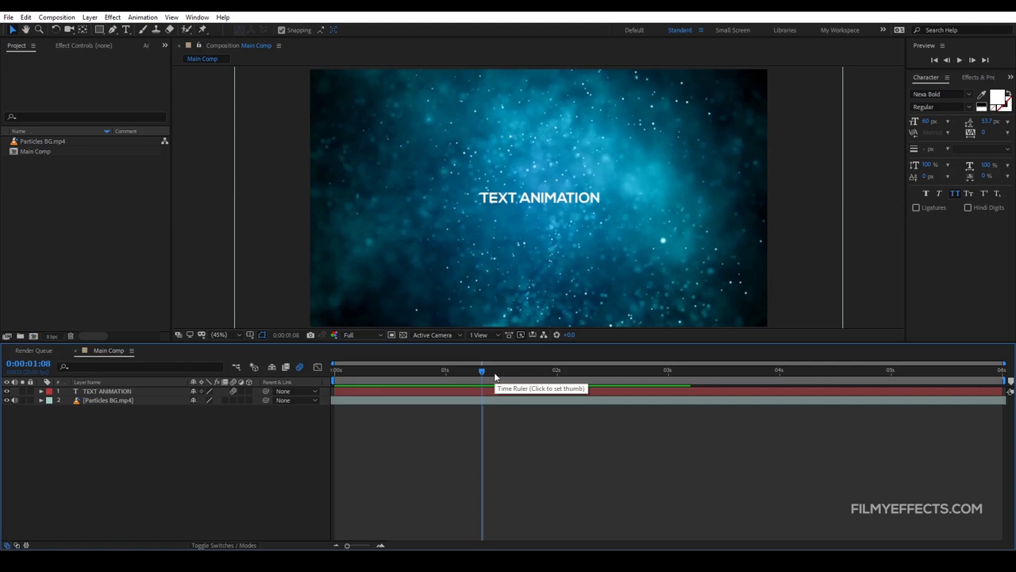
{"action": "mouse_move", "coordinate": [472, 373]}
{"action": "left_mouse_down"}
{"action": "mouse_move", "coordinate": [439, 375]}
{"action": "mouse_move", "coordinate": [465, 378]}
{"action": "left_mouse_up"}
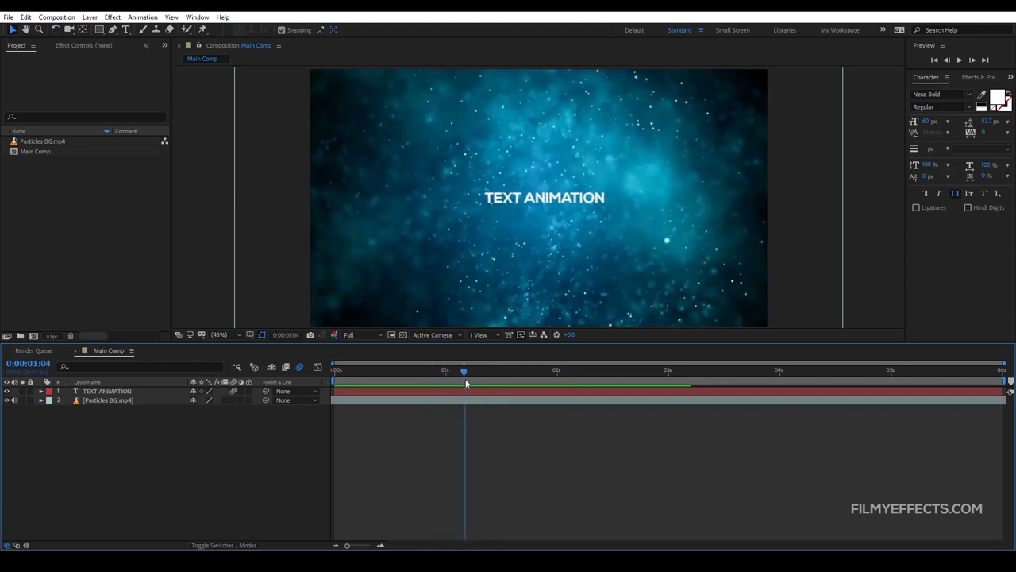